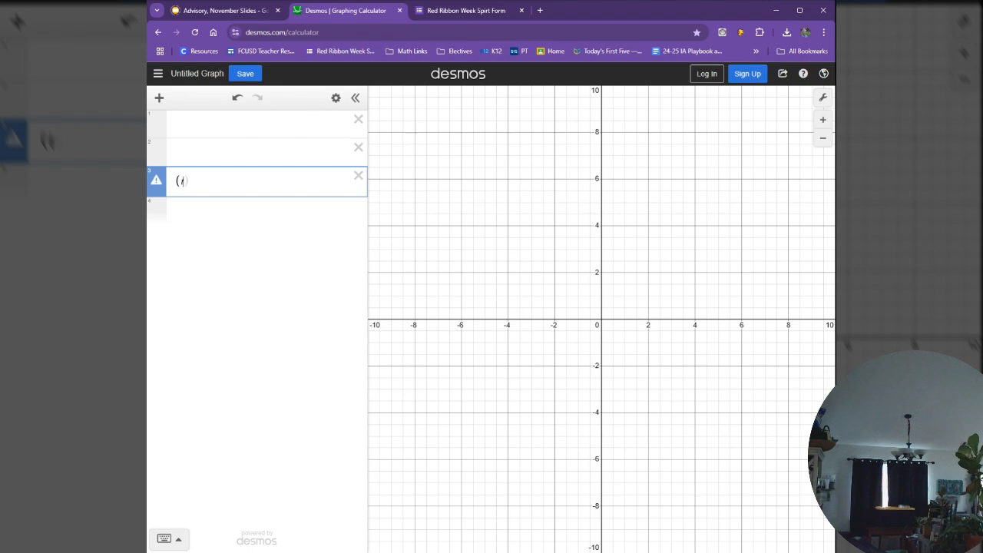
# Step: Enter the rational equation (t+7)/(t-2) = 5/t + 3 in the third expression line
pyautogui.write('7)')
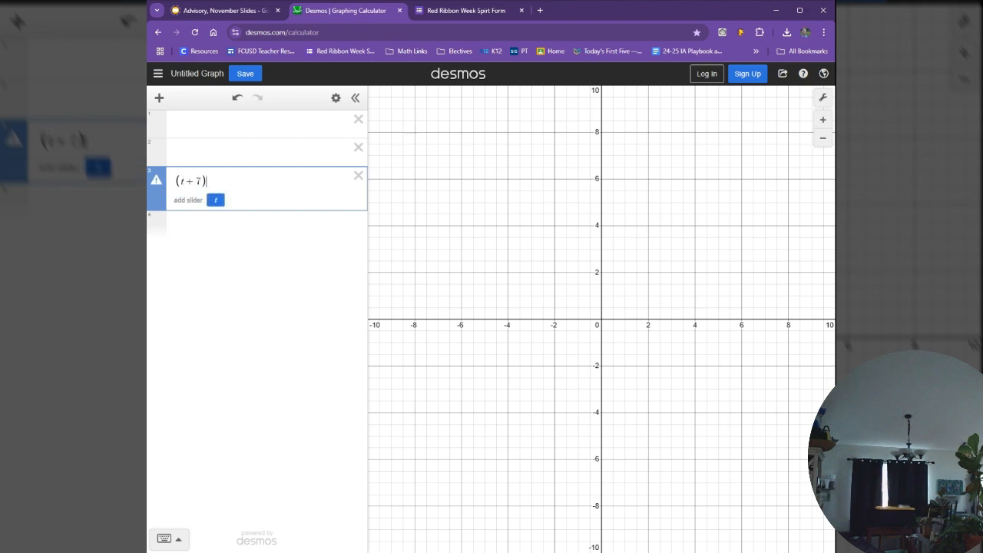
pyautogui.write('/')
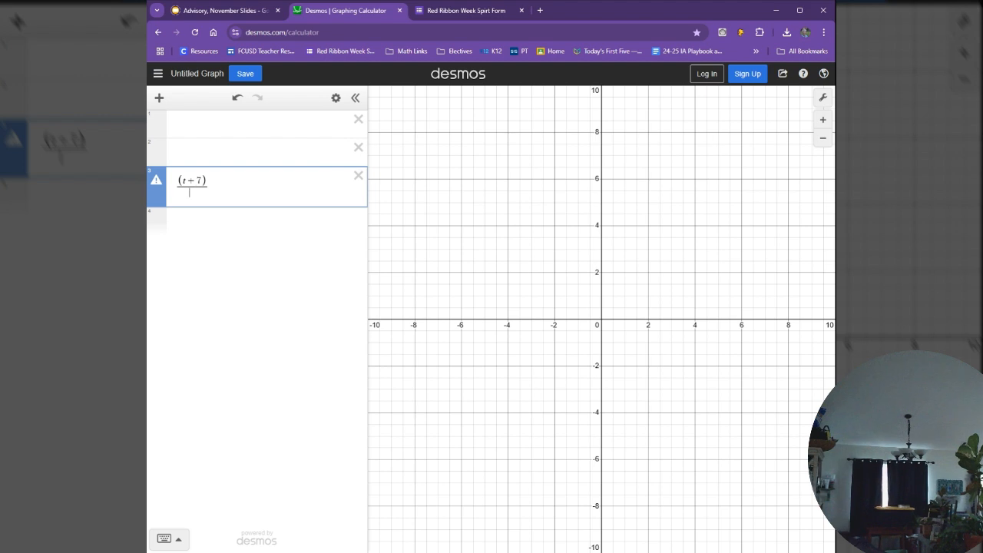
pyautogui.write('(t')
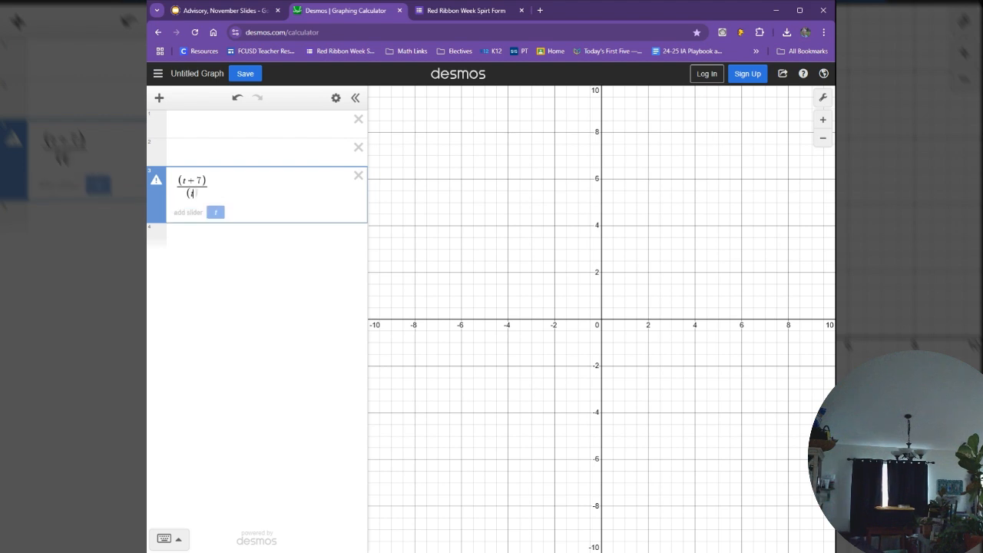
pyautogui.write('-2)')
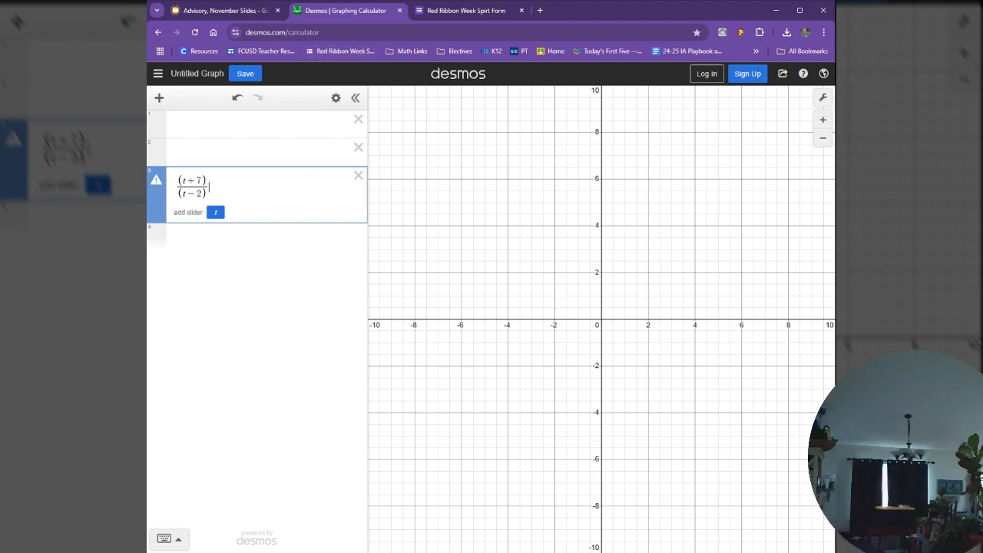
pyautogui.write('=')
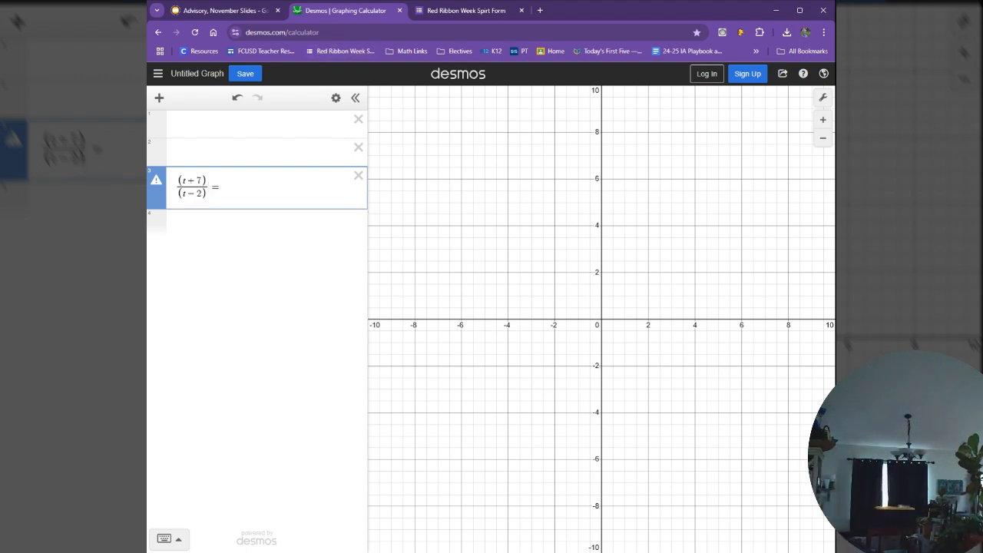
pyautogui.write('5/t+')
pyautogui.write('3')
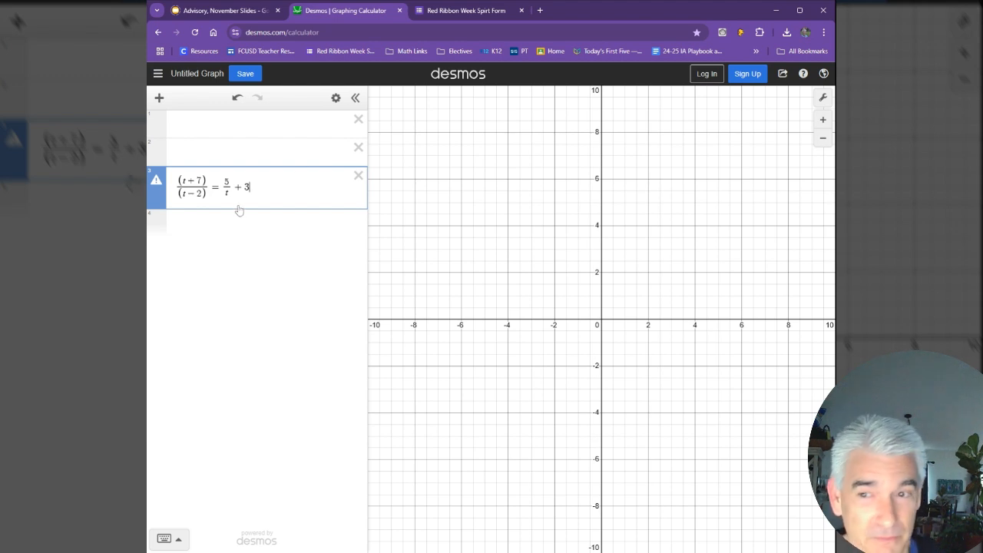
# Step: Copy the left side of the equation into the first expression line and define it as f(t) = (t+7)/(t-2)
pyautogui.hotkey('shift', 'Left')
pyautogui.hotkey('ctrl', 'c')
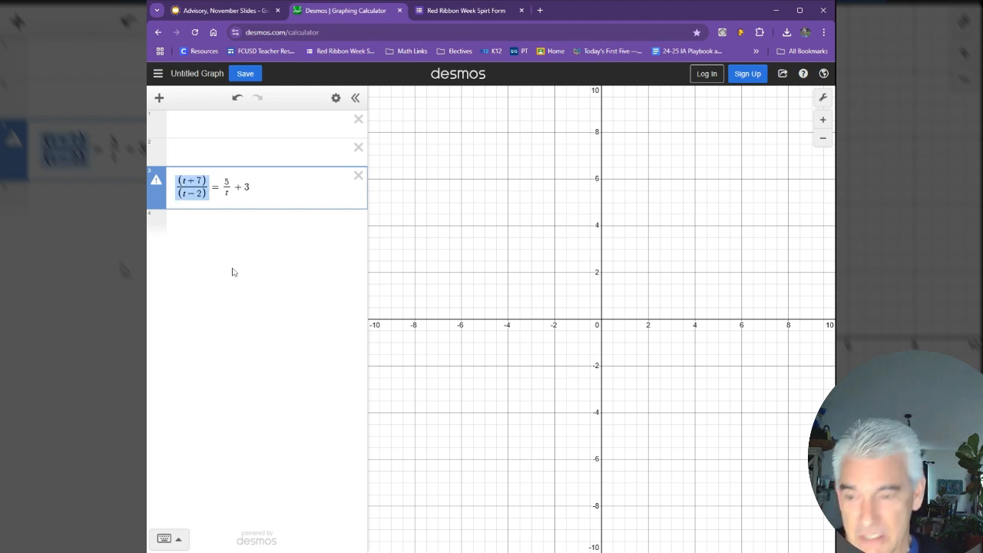
pyautogui.click(227, 124)
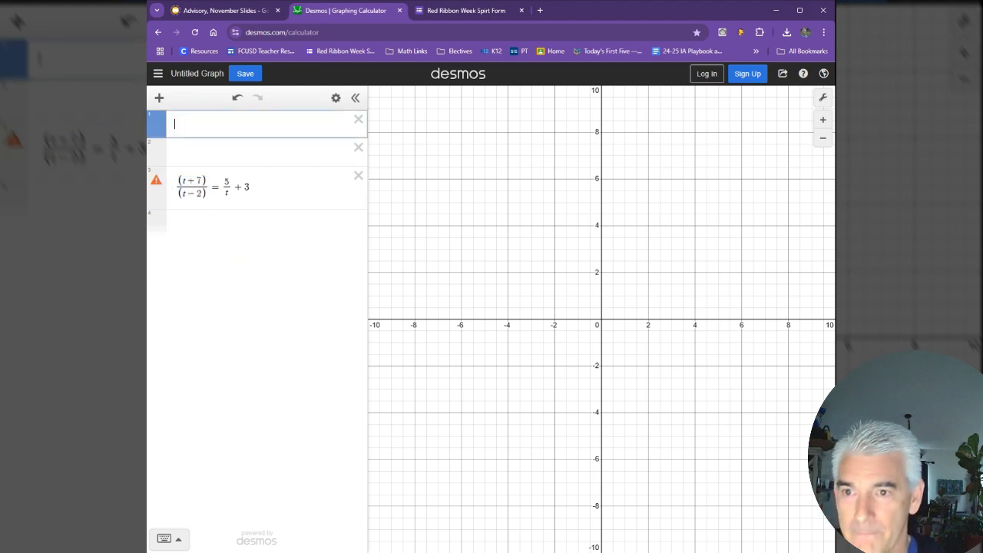
pyautogui.hotkey('ctrl', 'v')
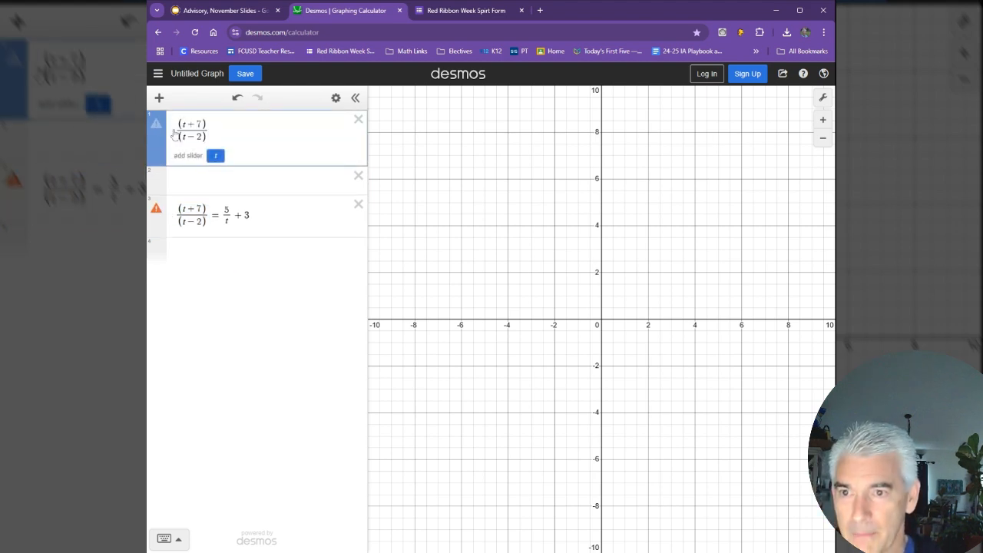
pyautogui.press('Home')
pyautogui.write('f(t')
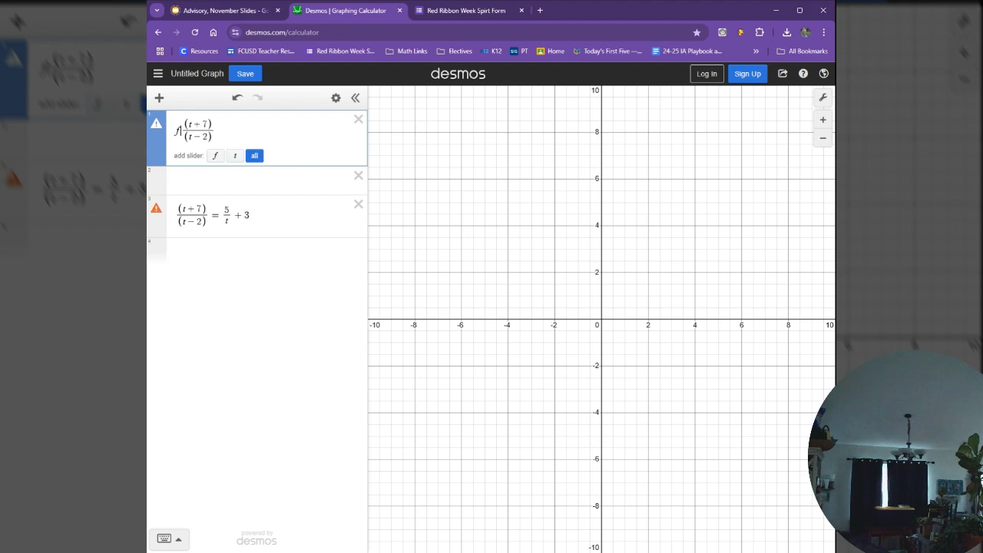
pyautogui.write(')=')
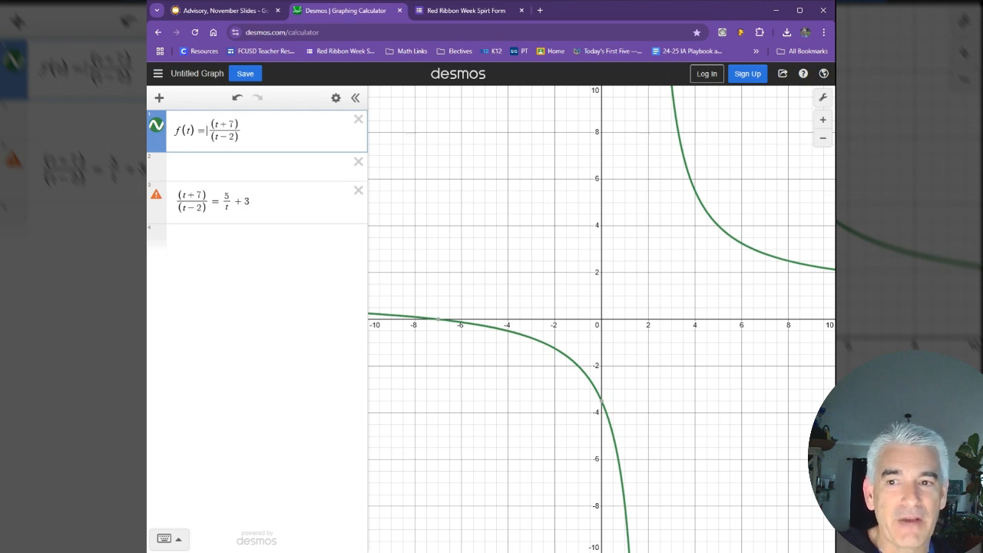
# Step: Graph the vertical asymptote of f(t) as the line x = 2 in a new expression below the equation
pyautogui.moveTo(215, 137); pyautogui.dragTo(235, 137)
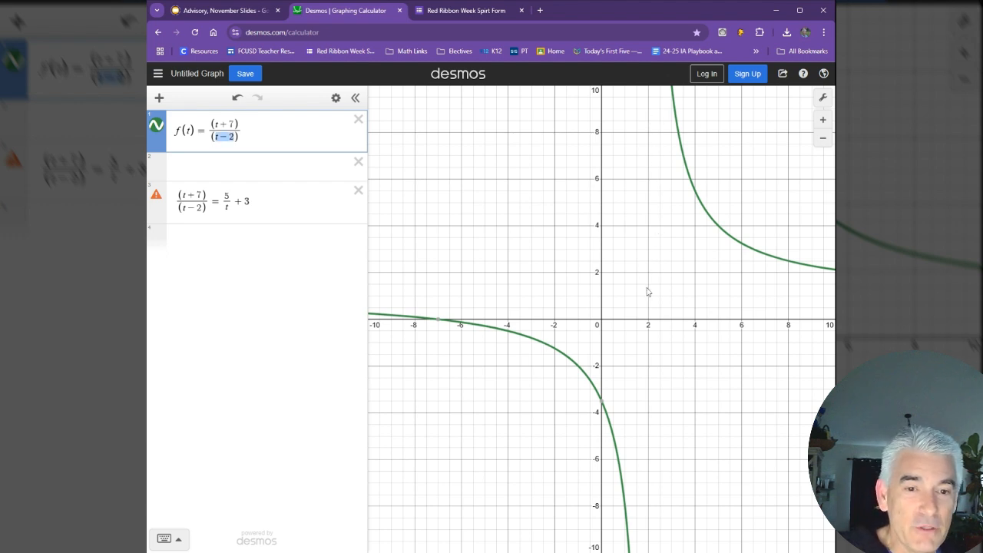
pyautogui.scroll(-3, 648, 291)
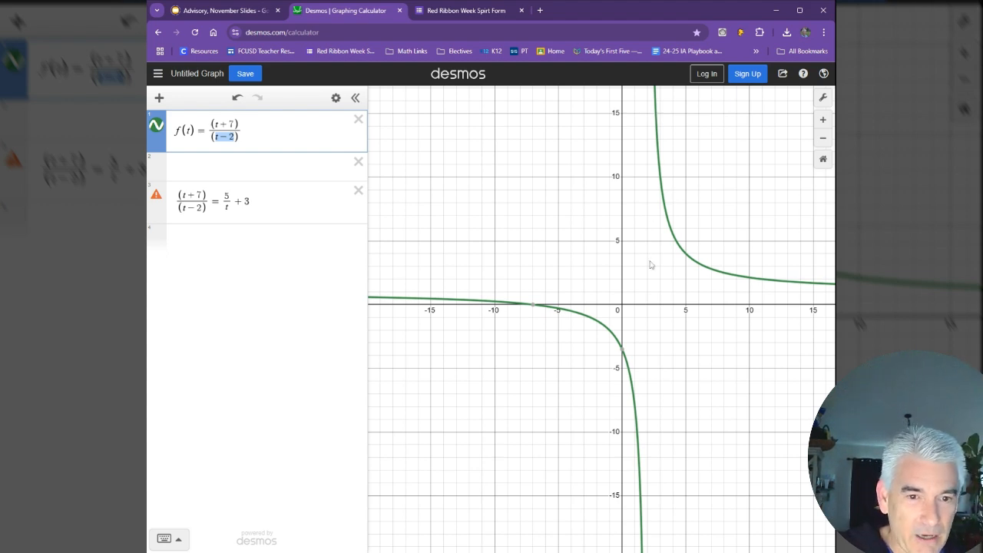
pyautogui.click(177, 239)
pyautogui.write('t ')
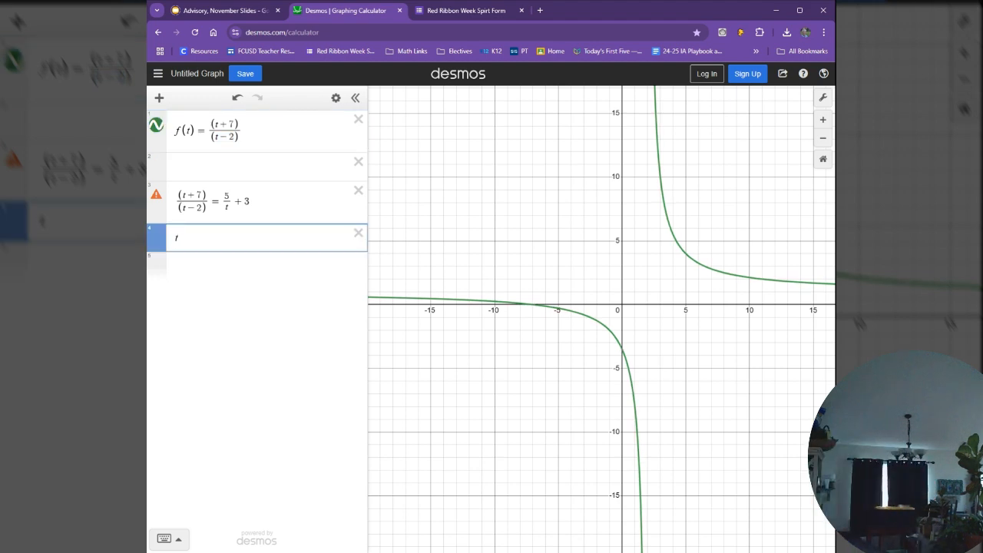
pyautogui.write('= 2')
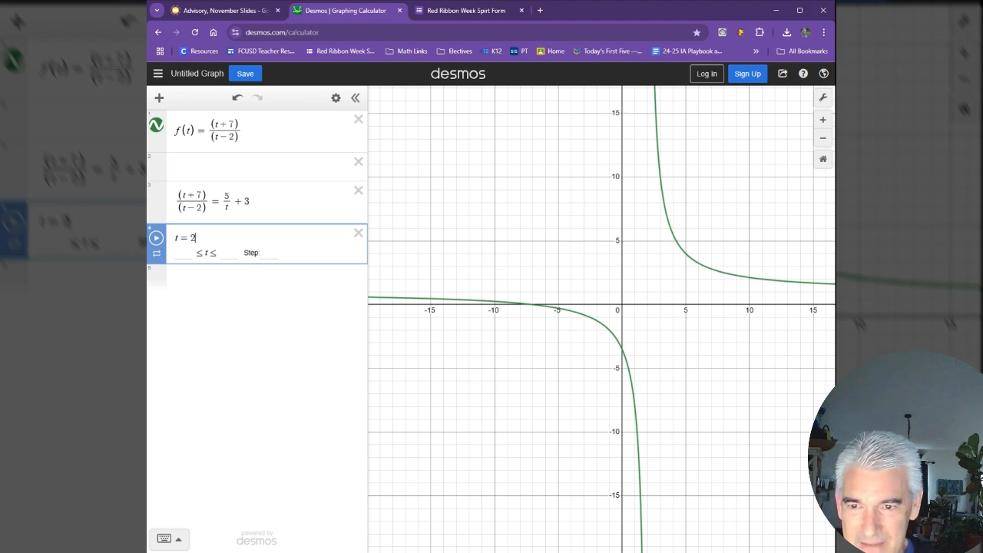
pyautogui.click(185, 254)
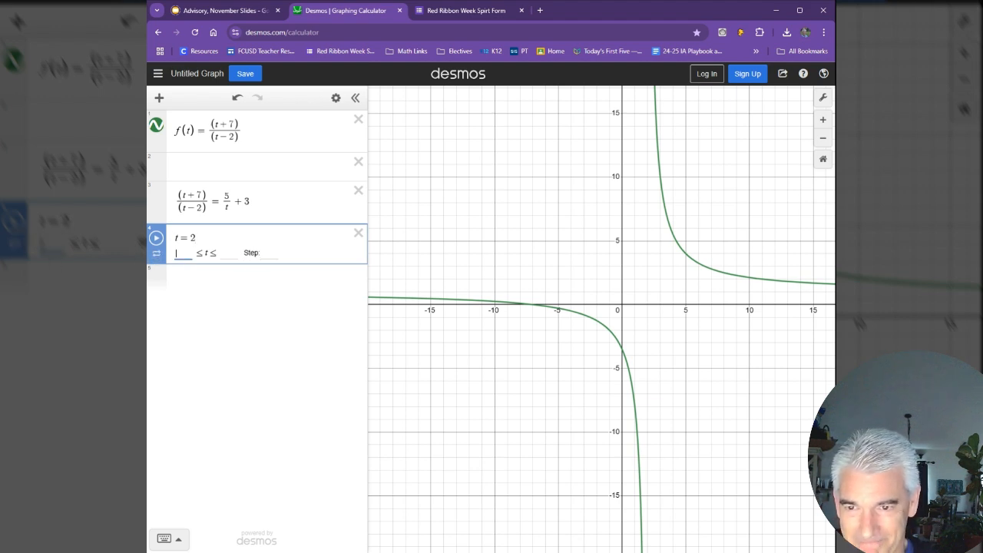
pyautogui.moveTo(198, 238); pyautogui.dragTo(173, 239)
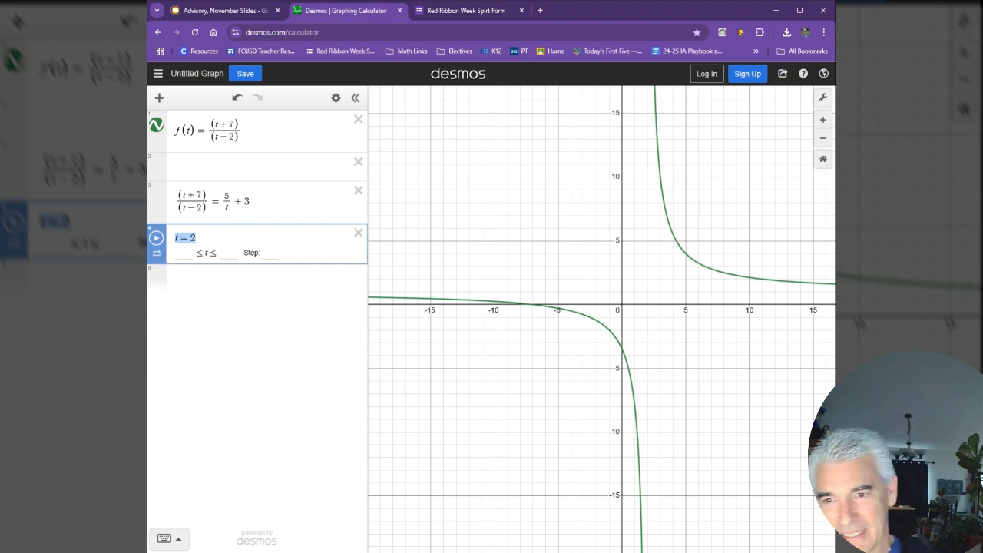
pyautogui.click(176, 238)
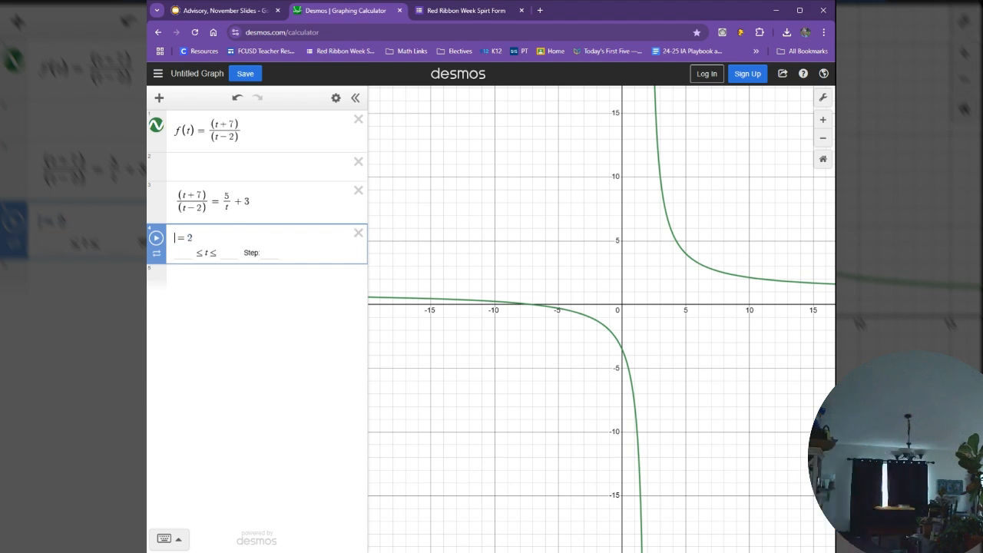
pyautogui.write('x')
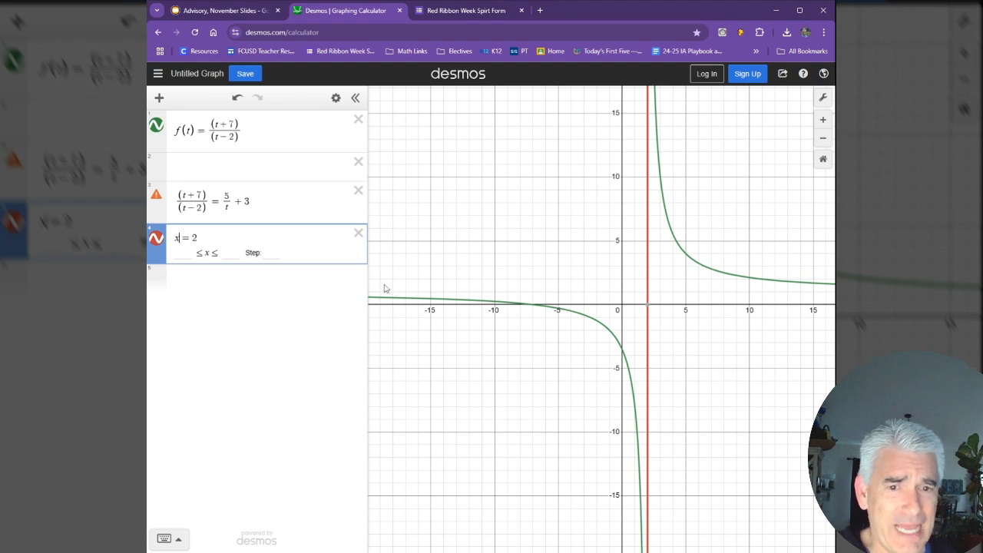
# Step: Graph the horizontal line y = 1 in a new expression and examine how f(t) approaches it at both ends
pyautogui.click(186, 294)
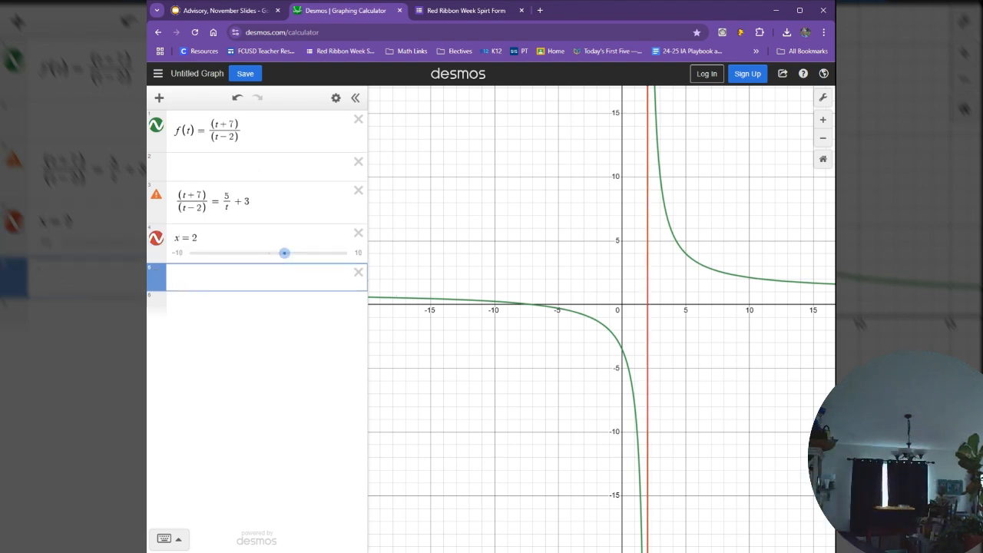
pyautogui.write('y=1')
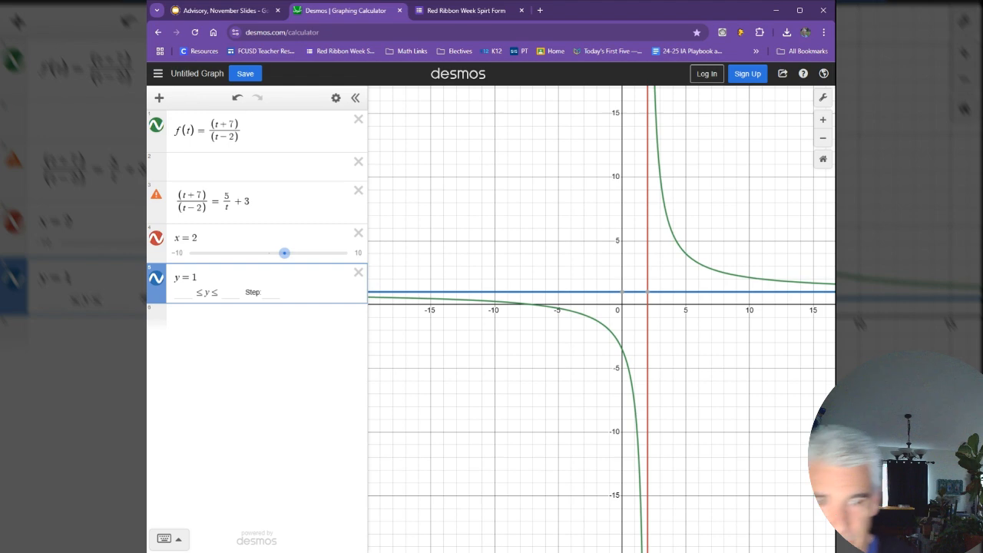
pyautogui.click(492, 367)
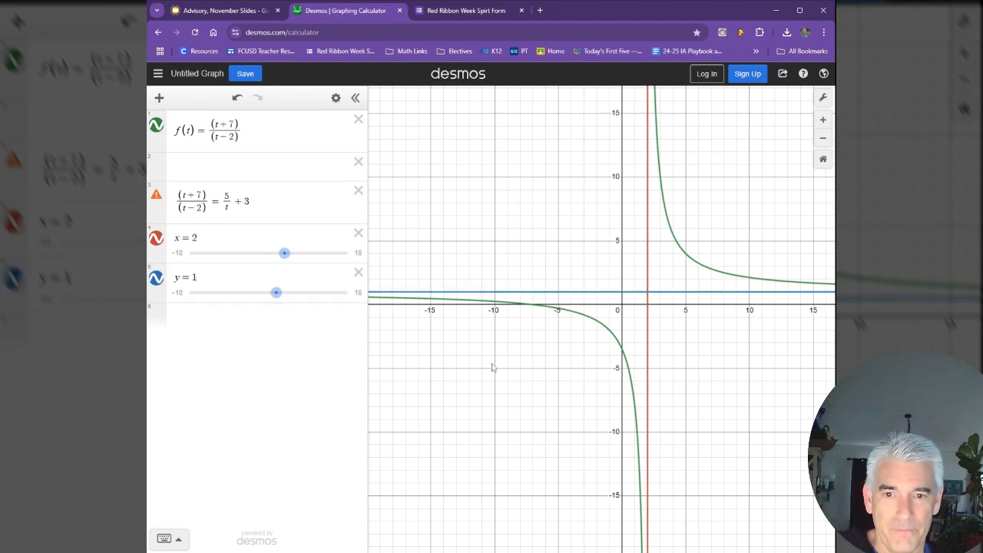
pyautogui.moveTo(493, 367); pyautogui.dragTo(606, 376)
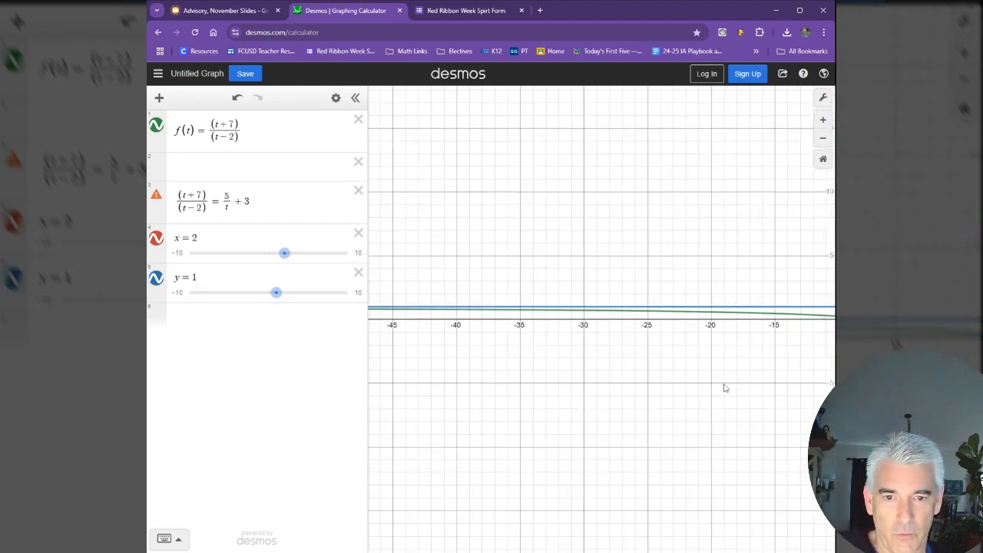
pyautogui.moveTo(725, 388); pyautogui.dragTo(369, 378)
pyautogui.moveTo(633, 373); pyautogui.dragTo(456, 372)
pyautogui.moveTo(828, 364); pyautogui.dragTo(438, 376)
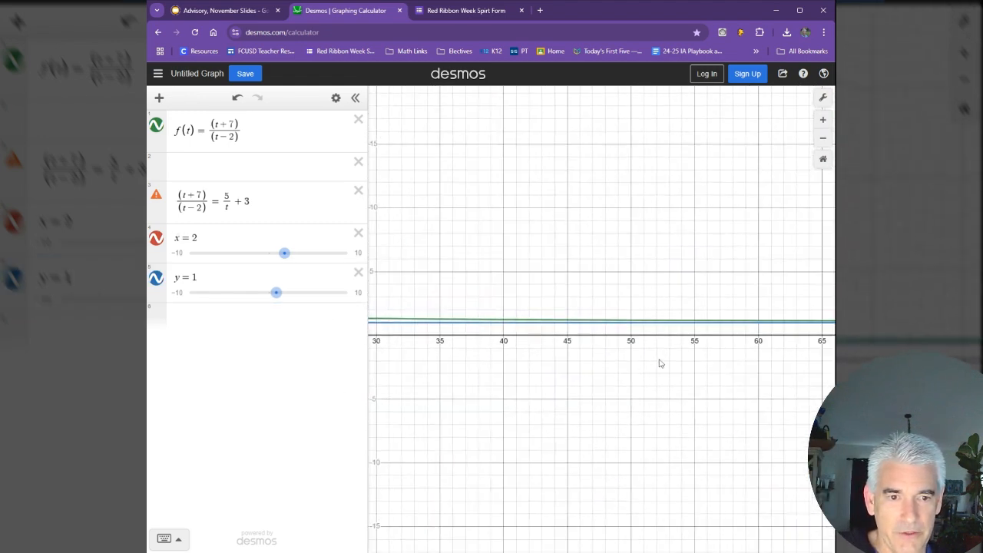
pyautogui.moveTo(537, 395); pyautogui.dragTo(680, 377)
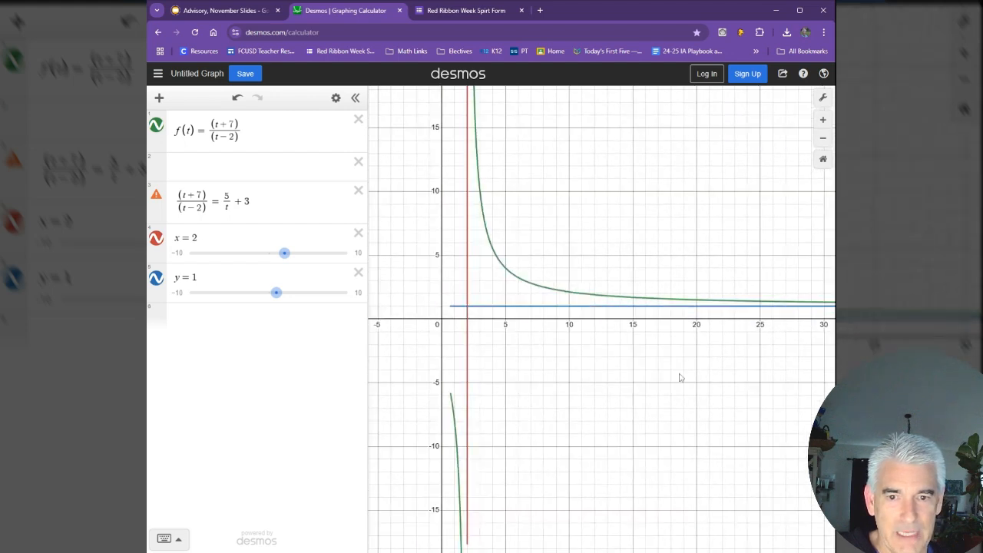
pyautogui.moveTo(524, 376); pyautogui.dragTo(594, 370)
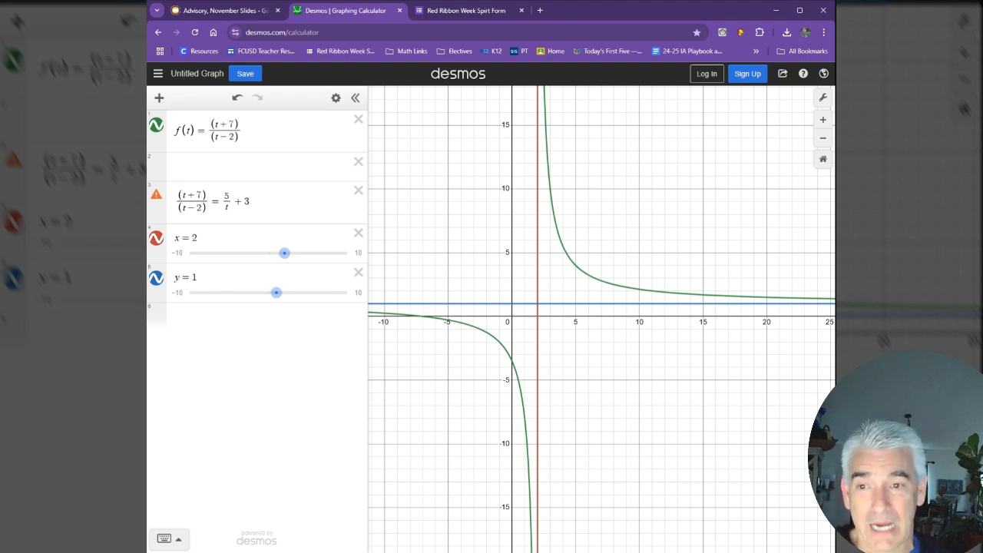
# Step: Copy the right side of the equation into the empty second expression line and define it as g(t) = 5/t + 3
pyautogui.click(252, 201)
pyautogui.moveTo(252, 202); pyautogui.dragTo(222, 201)
pyautogui.hotkey('ctrl', 'c')
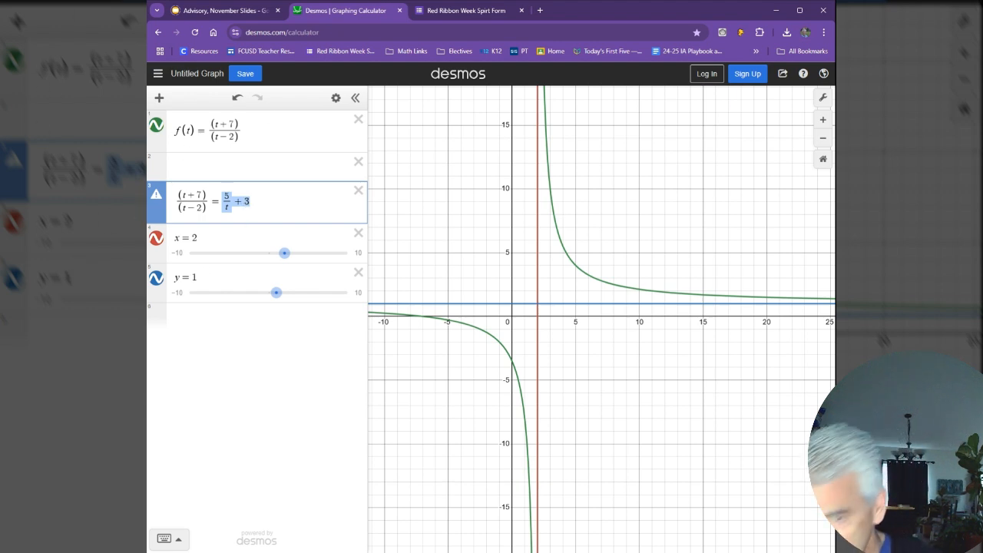
pyautogui.click(218, 167)
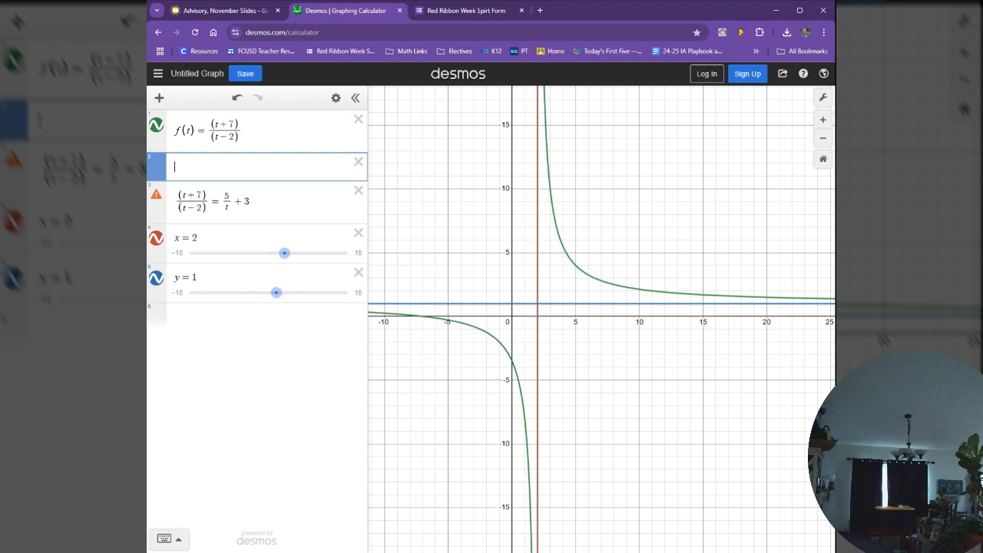
pyautogui.write('g(t) ')
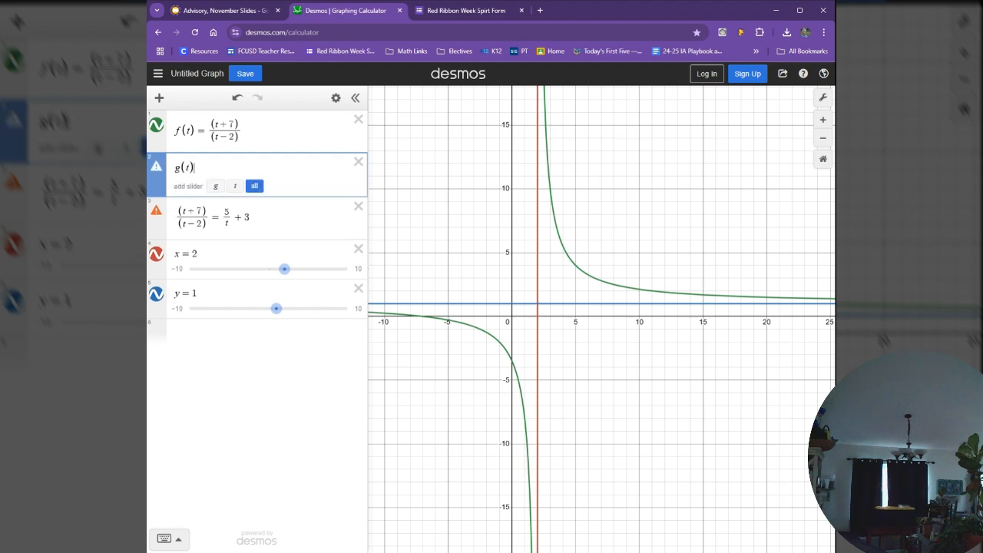
pyautogui.write('=')
pyautogui.hotkey('ctrl', 'v')
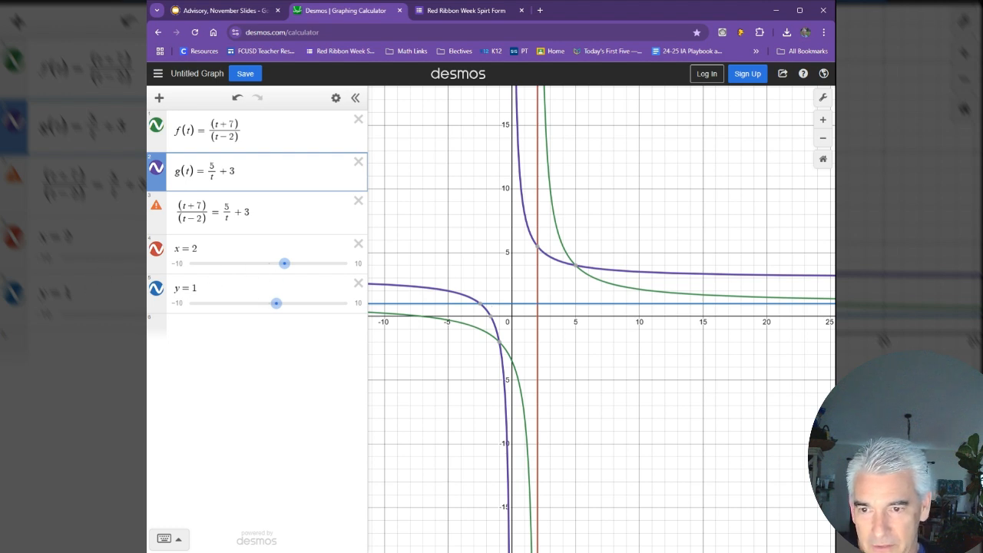
# Step: Change the horizontal asymptote line to y = 3 for g(t) and hide it from the graph
pyautogui.moveTo(200, 288); pyautogui.dragTo(190, 288)
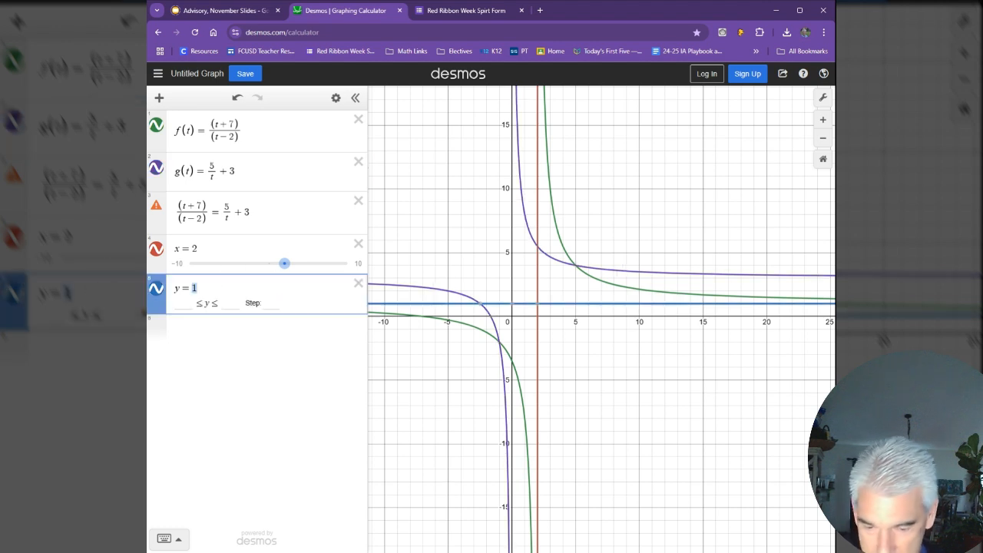
pyautogui.write('3')
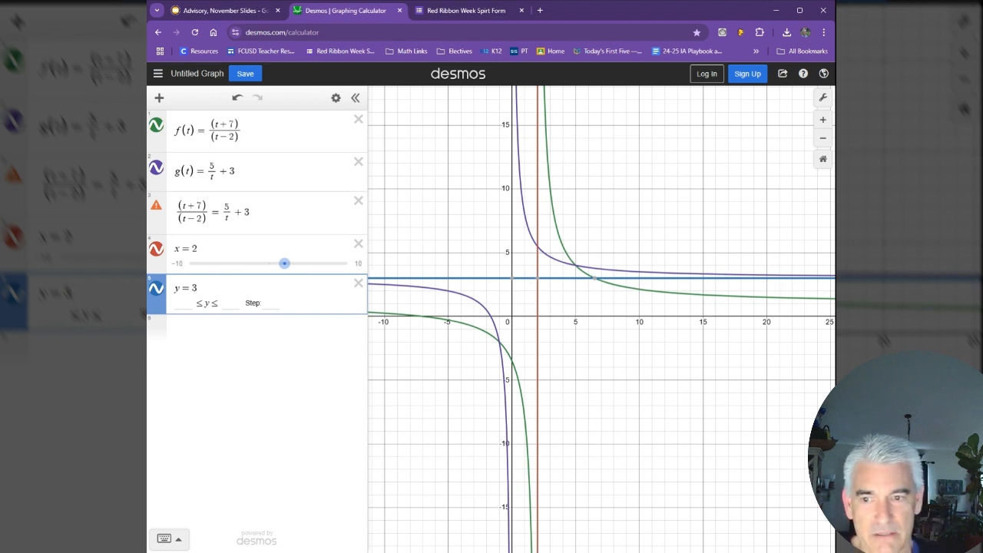
pyautogui.click(156, 288)
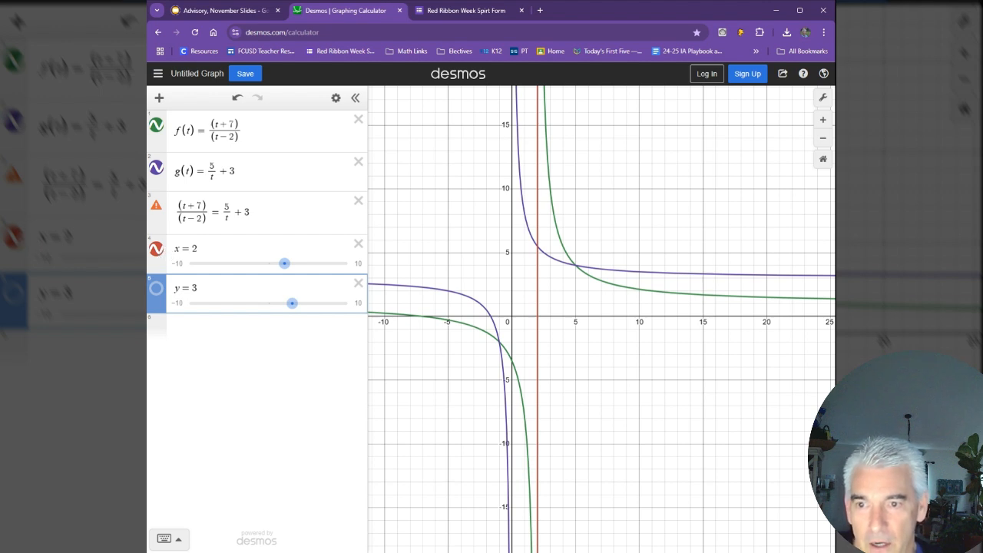
# Step: Change the vertical asymptote line to x = 0 for g(t)
pyautogui.doubleClick(195, 248)
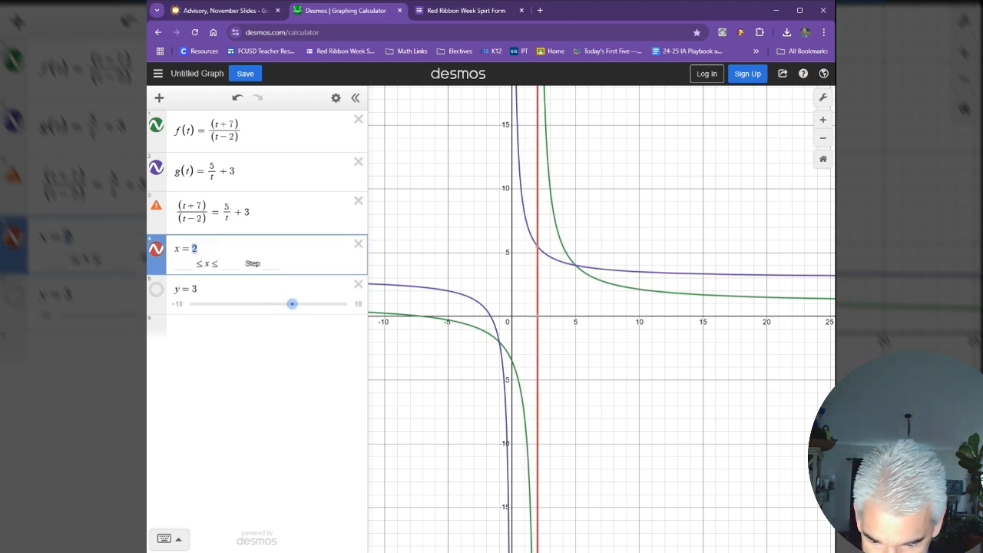
pyautogui.write('0')
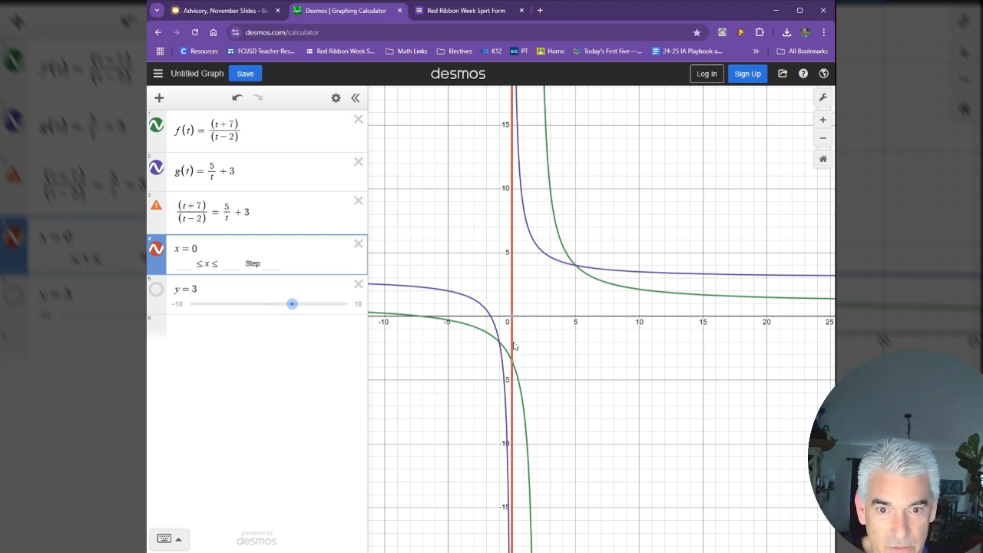
# Step: Hide the x = 0 line from the graph and highlight each side of the original equation to relate it to the curves
pyautogui.click(156, 252)
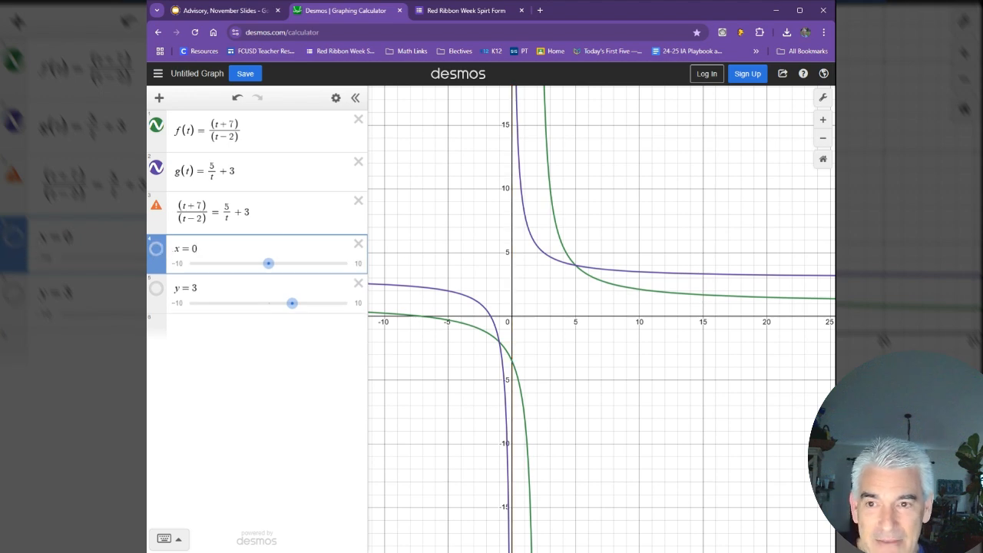
pyautogui.moveTo(176, 212); pyautogui.dragTo(207, 213)
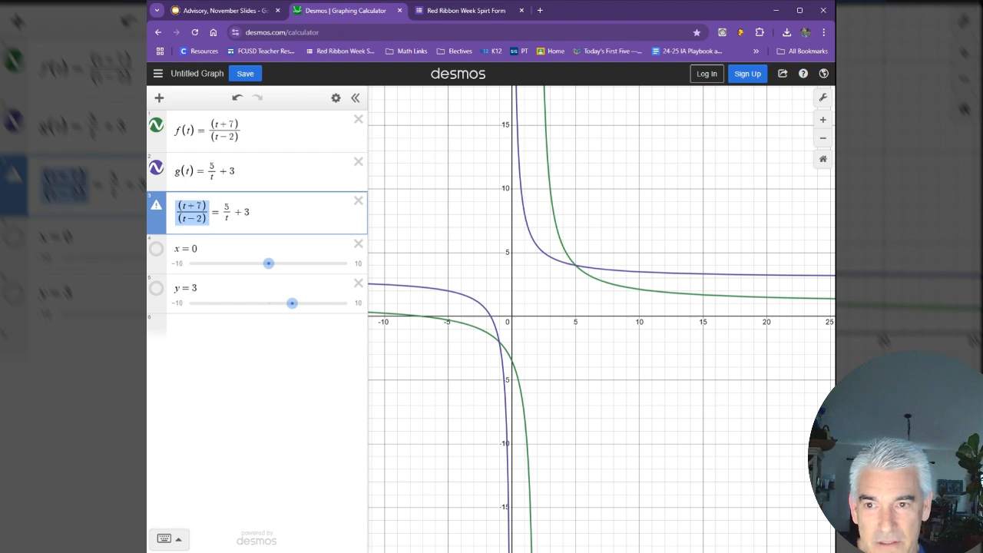
pyautogui.moveTo(251, 212); pyautogui.dragTo(223, 213)
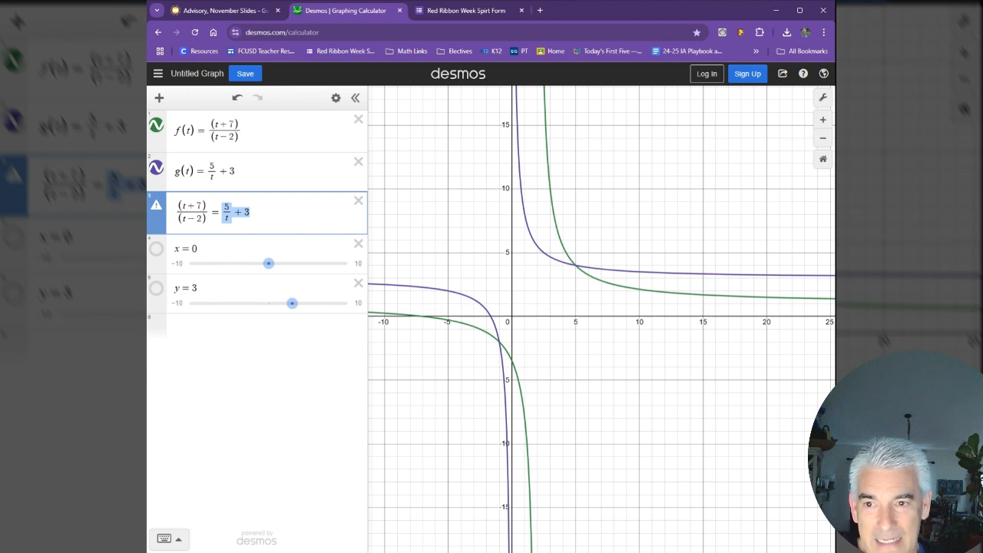
pyautogui.moveTo(179, 206); pyautogui.dragTo(209, 211)
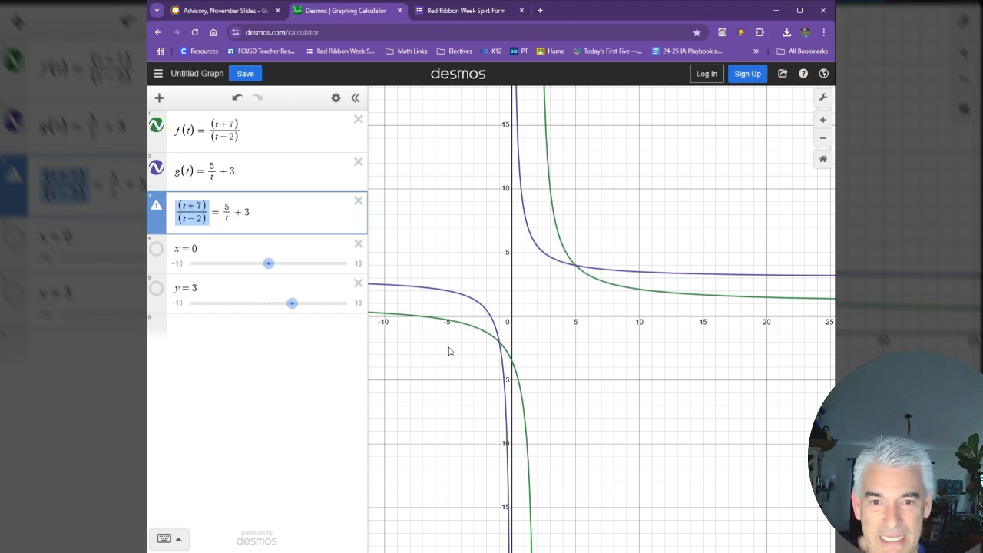
# Step: Show the coordinates of both intersections of f(t) and g(t) and examine their x- and y-values
pyautogui.click(577, 272)
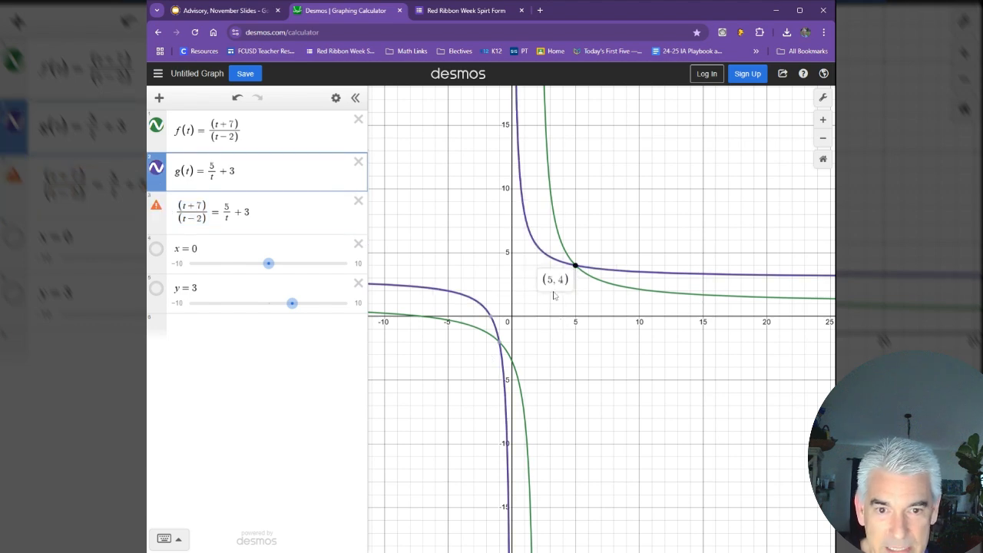
pyautogui.click(501, 343)
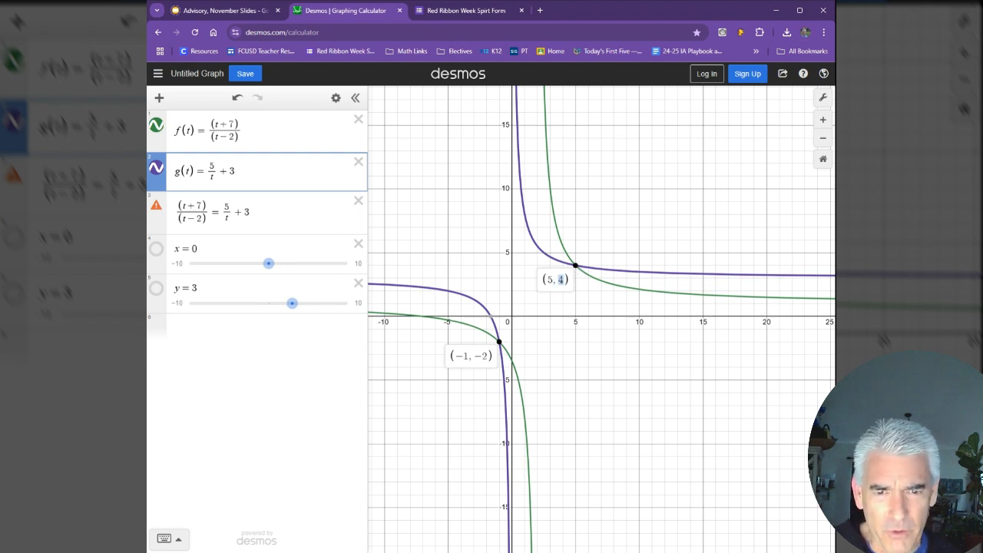
pyautogui.moveTo(474, 356); pyautogui.dragTo(489, 355)
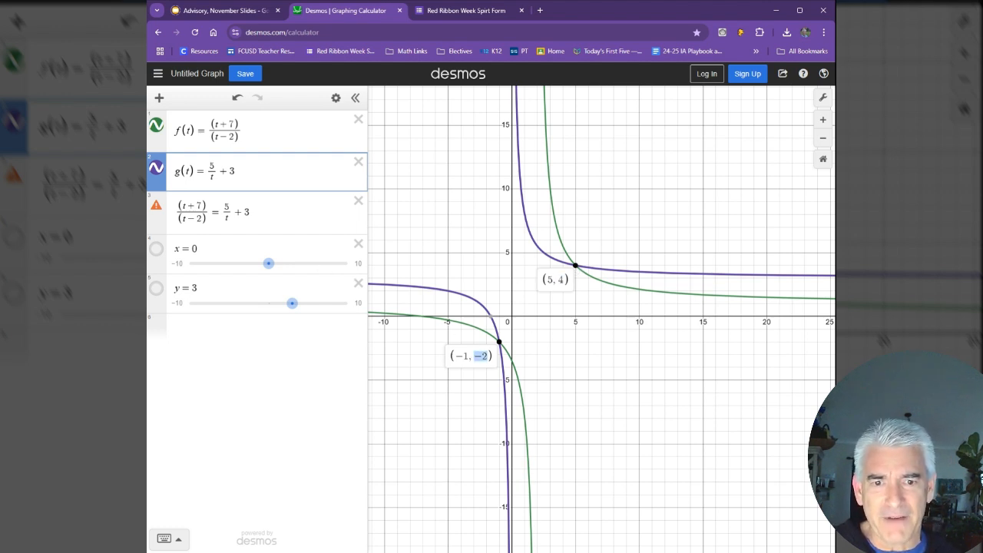
pyautogui.moveTo(547, 280); pyautogui.dragTo(556, 280)
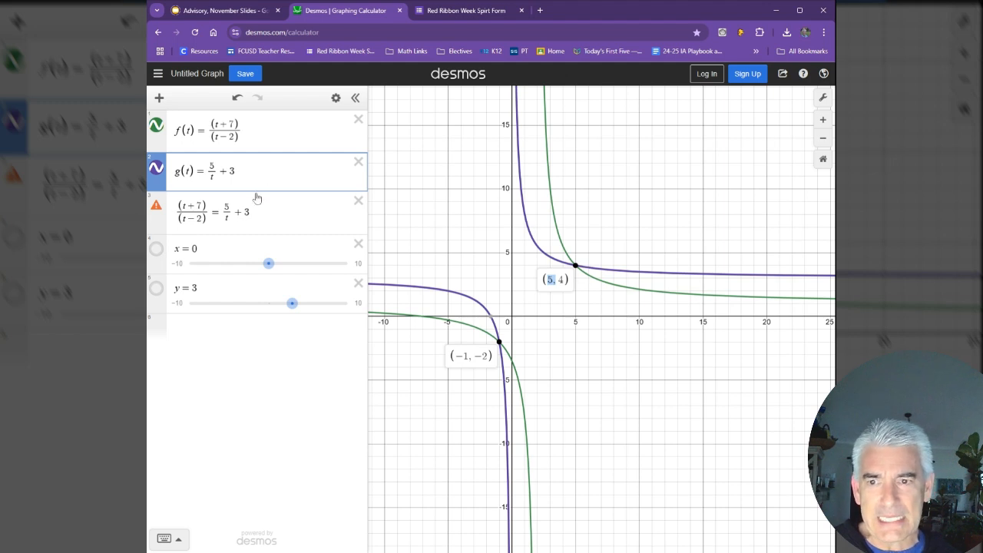
# Step: Check the coordinates of the intersection with negative t against both sides of the original equation
pyautogui.moveTo(179, 219); pyautogui.dragTo(223, 213)
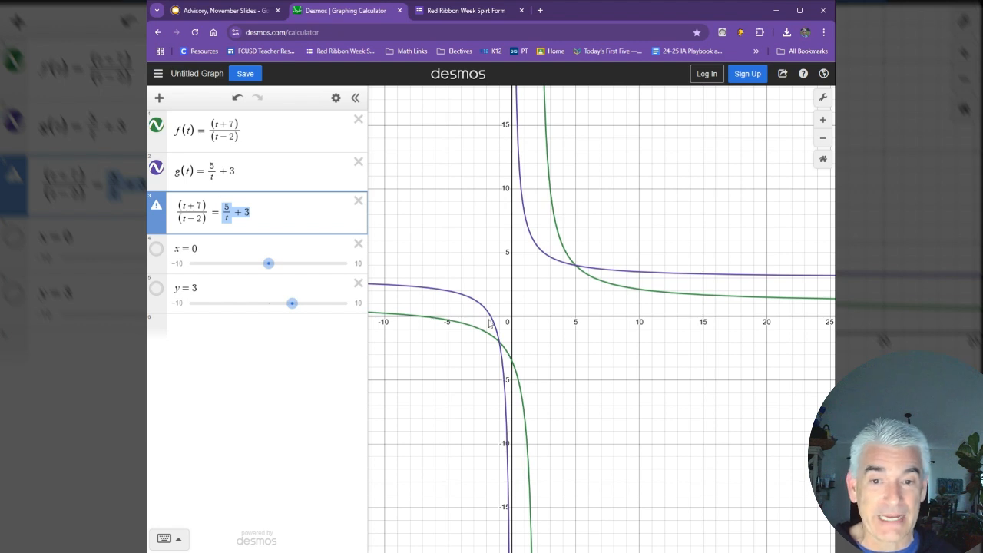
pyautogui.click(498, 343)
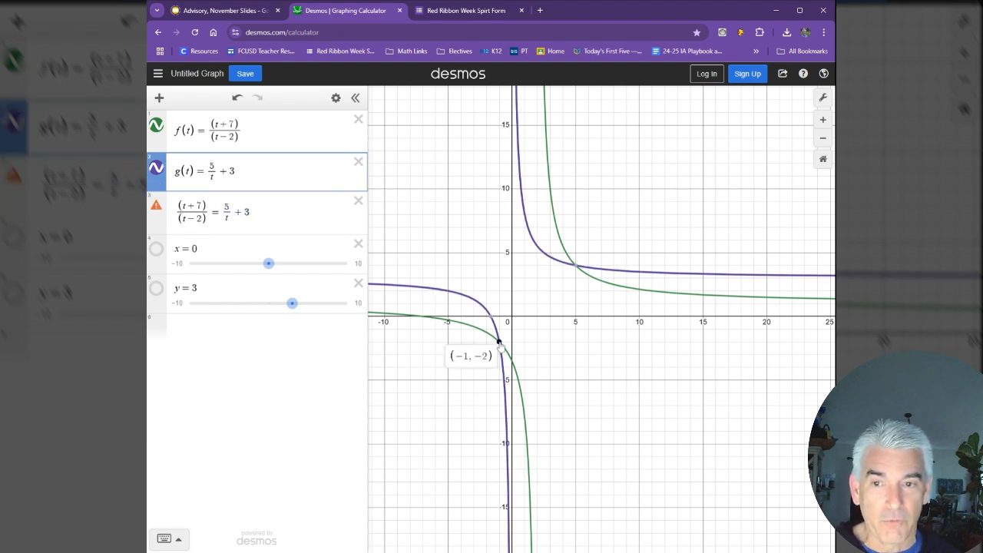
pyautogui.click(183, 206)
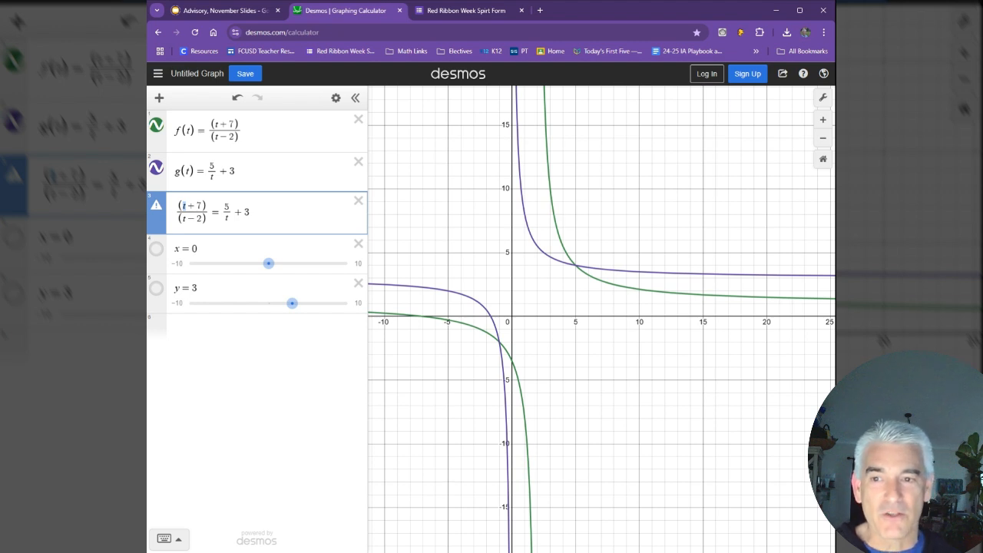
pyautogui.click(499, 344)
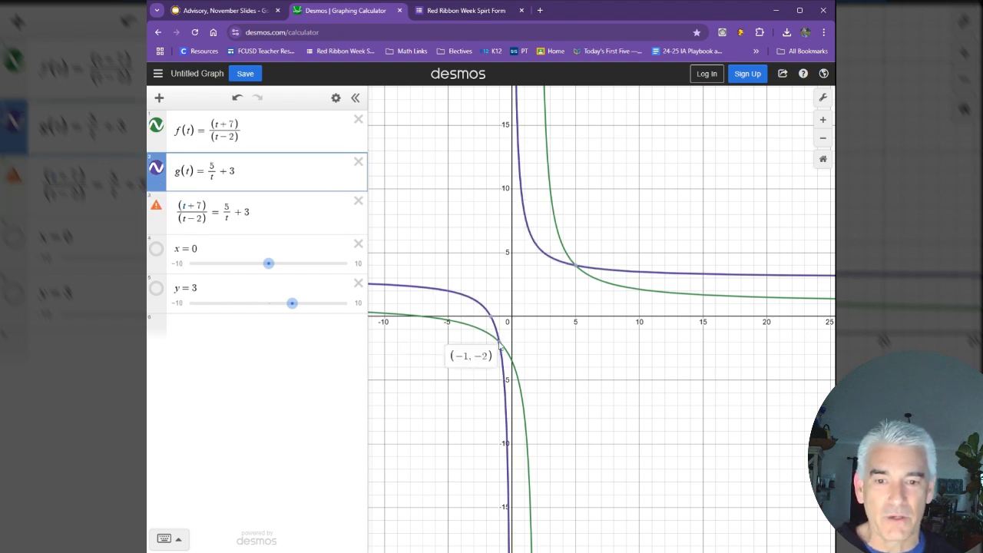
pyautogui.moveTo(474, 356); pyautogui.dragTo(488, 356)
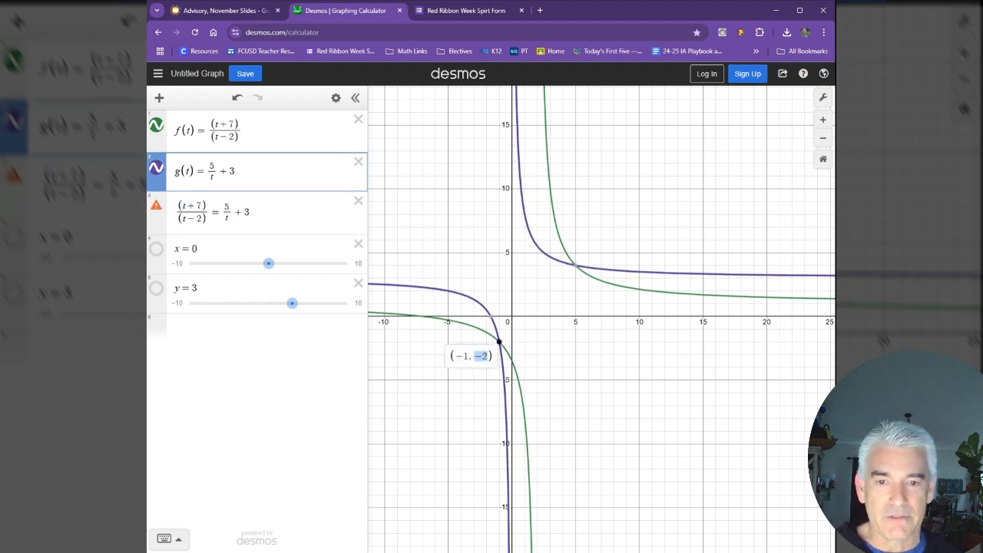
pyautogui.moveTo(223, 218); pyautogui.dragTo(230, 218)
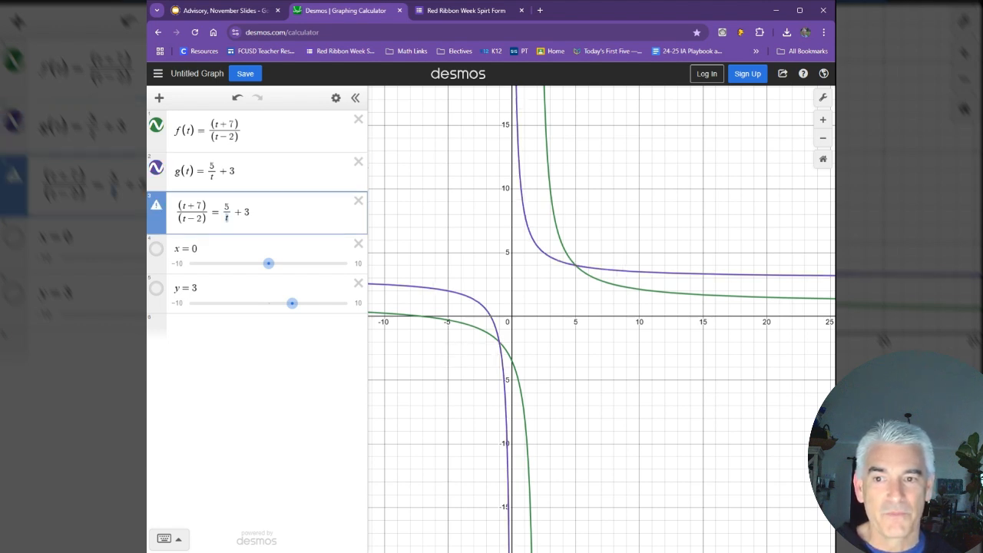
pyautogui.moveTo(230, 218); pyautogui.dragTo(250, 212)
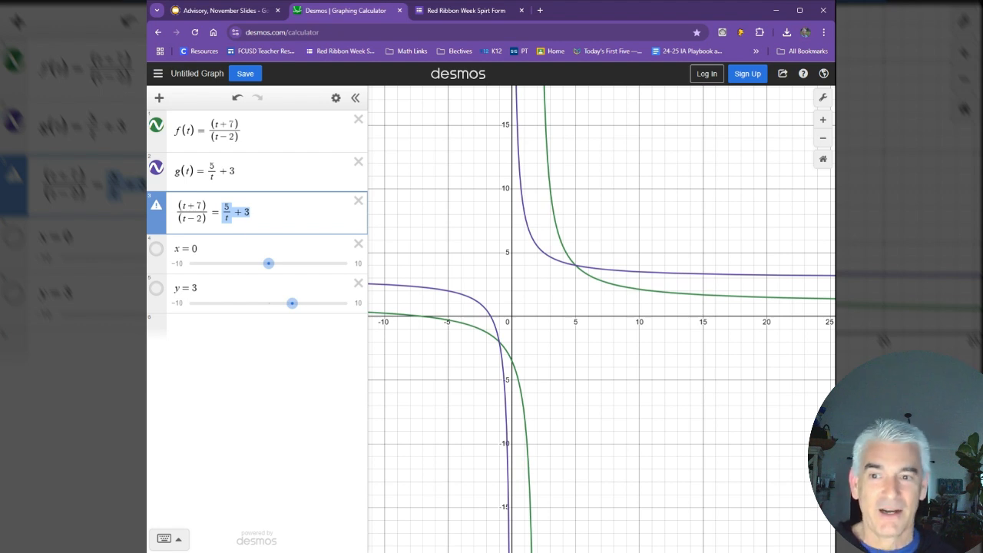
# Step: Display the coordinate labels of both curve intersections together again as the equation's solutions
pyautogui.click(498, 344)
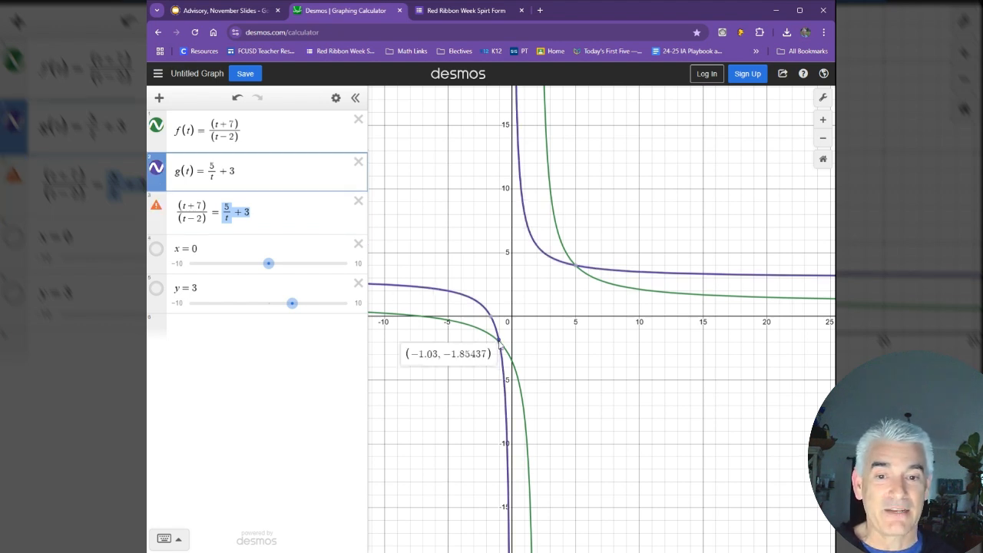
pyautogui.click(576, 265)
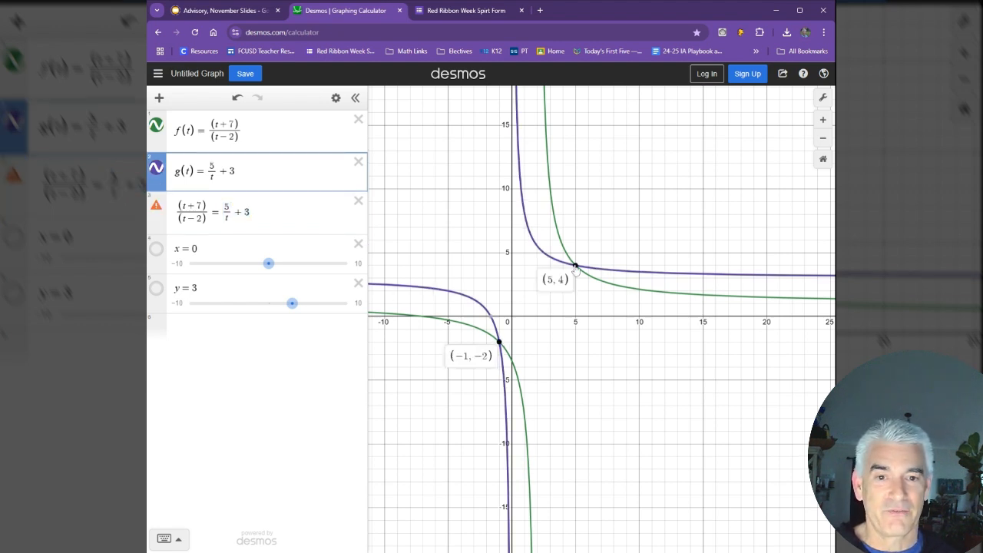